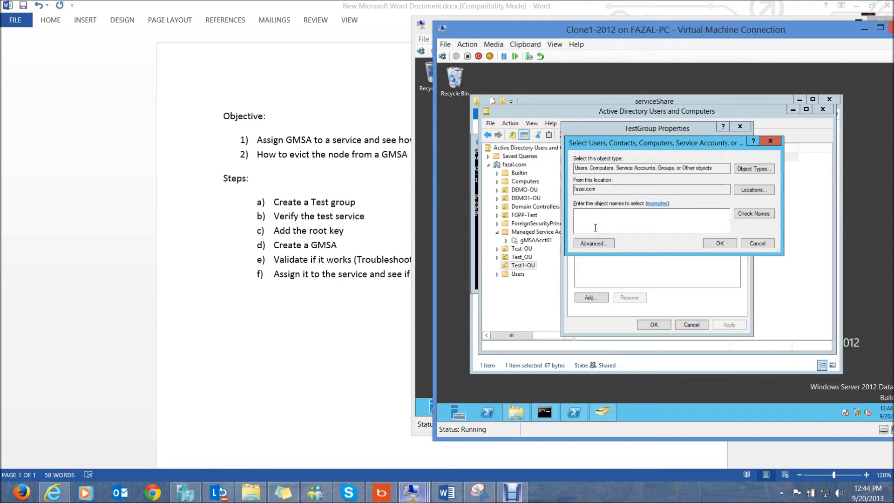
- Add CLONE-3 to TestGroup's members and apply, then close ADUC and bring Clone 3 forward
{"action": "type", "text": "clo"}
{"action": "left_click", "coordinate": [757, 214]}
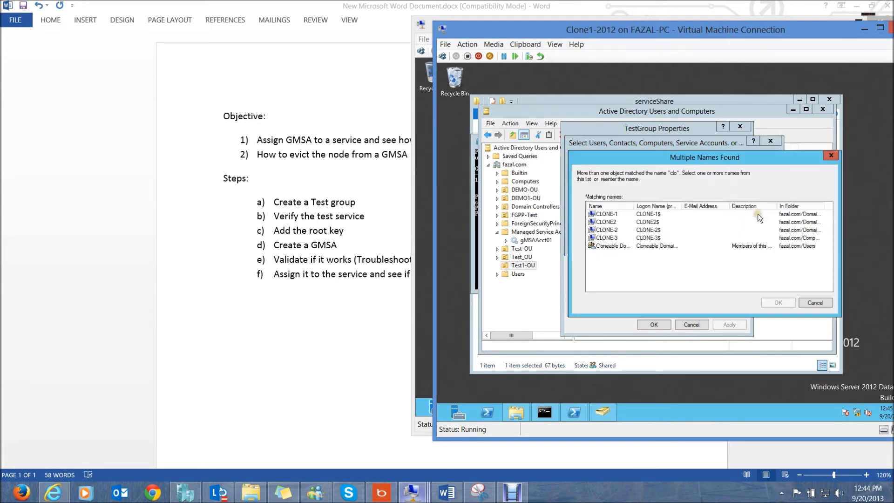
{"action": "double_click", "coordinate": [600, 238]}
{"action": "left_click", "coordinate": [720, 243]}
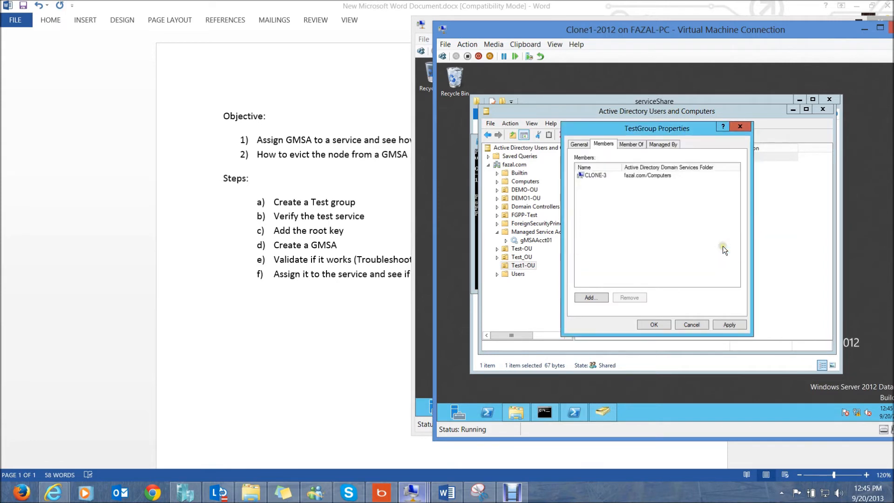
{"action": "left_click", "coordinate": [719, 325]}
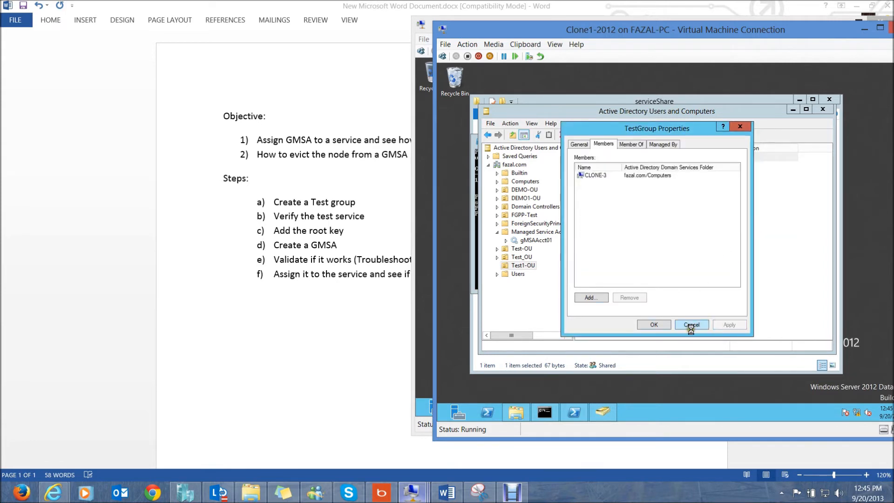
{"action": "left_click", "coordinate": [644, 324]}
{"action": "left_click", "coordinate": [822, 109]}
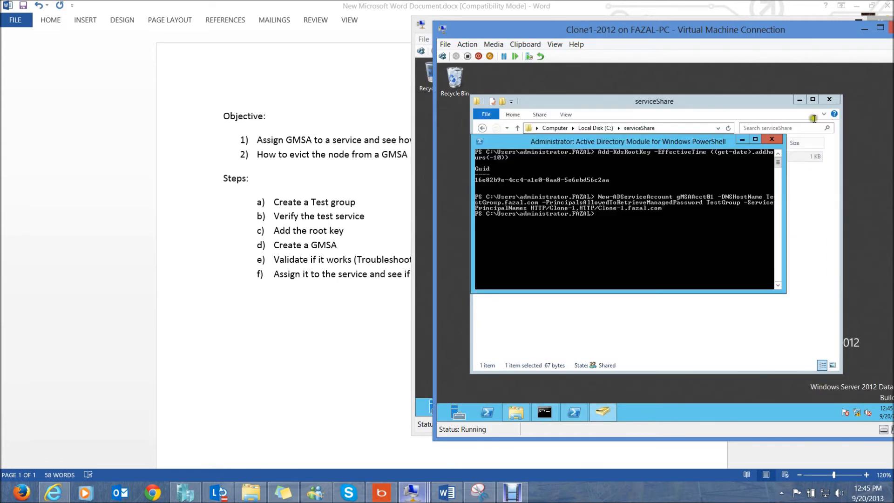
{"action": "left_click", "coordinate": [863, 32]}
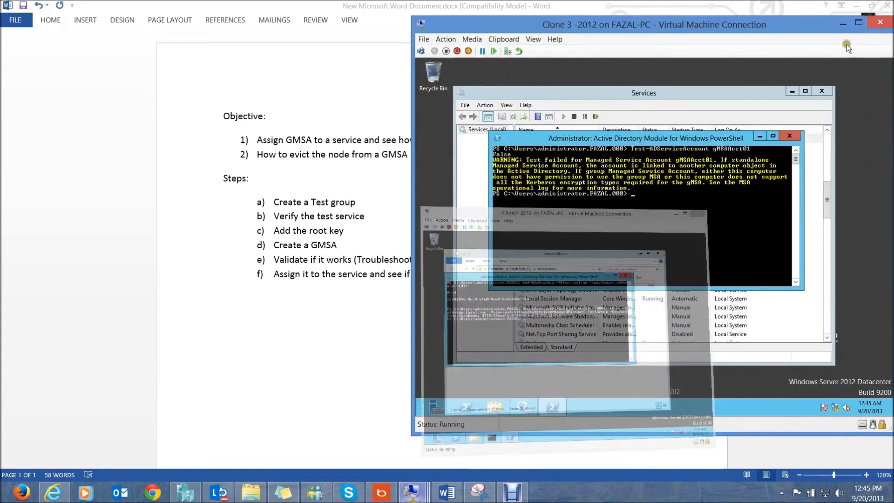
- Rerun Test-ADServiceAccount on Clone 3, which still returns False, and bring up the Ctrl+Alt+Del screen
{"action": "key", "text": "Up"}
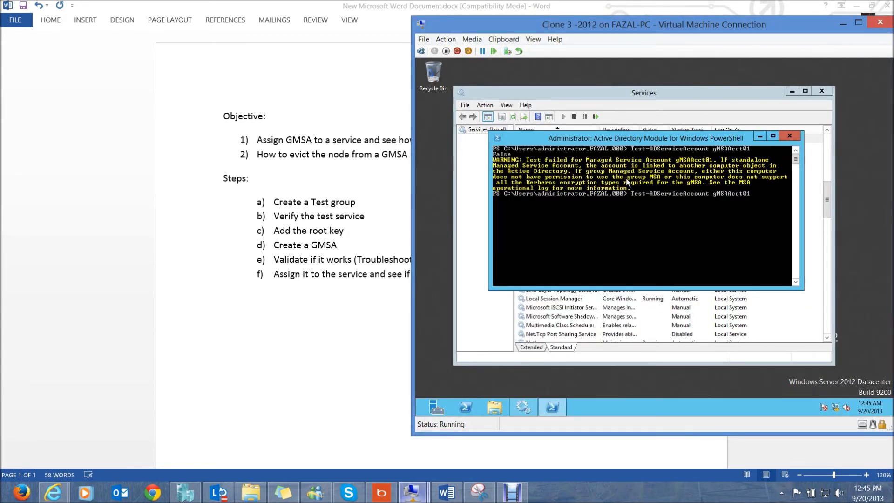
{"action": "key", "text": "Return"}
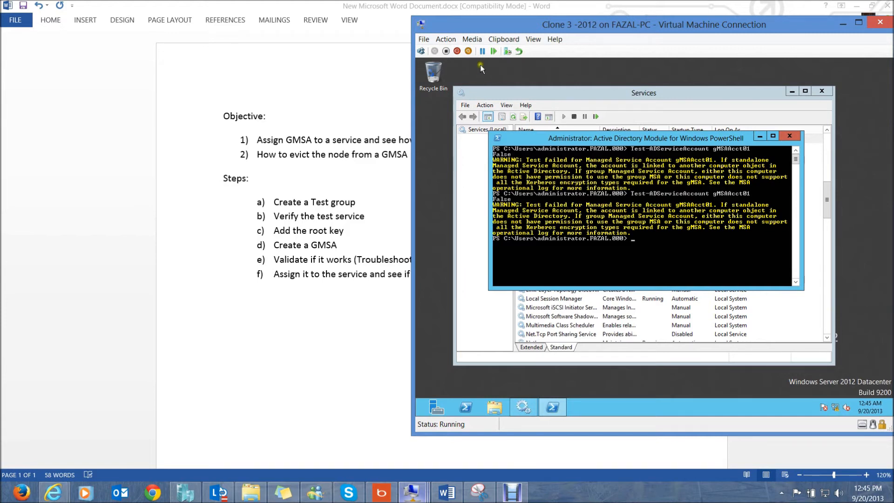
{"action": "left_click", "coordinate": [421, 51]}
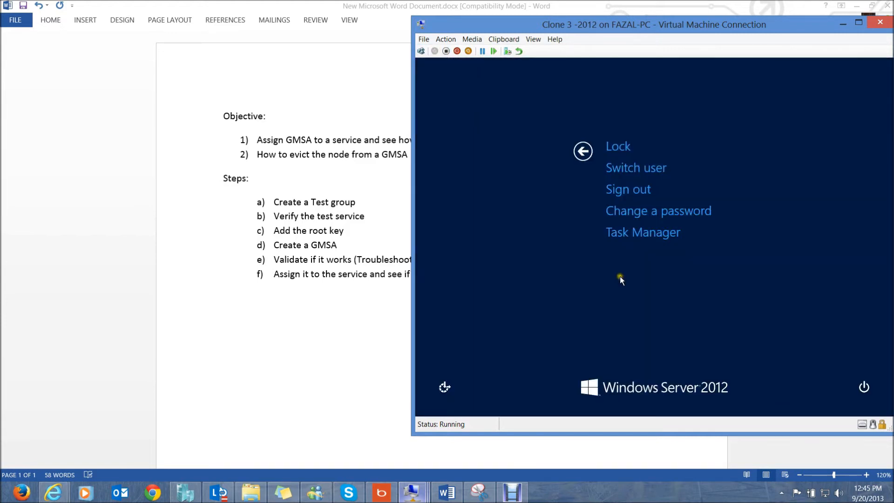
- Restart the Clone 3 VM from the security screen's power options
{"action": "left_click", "coordinate": [863, 387]}
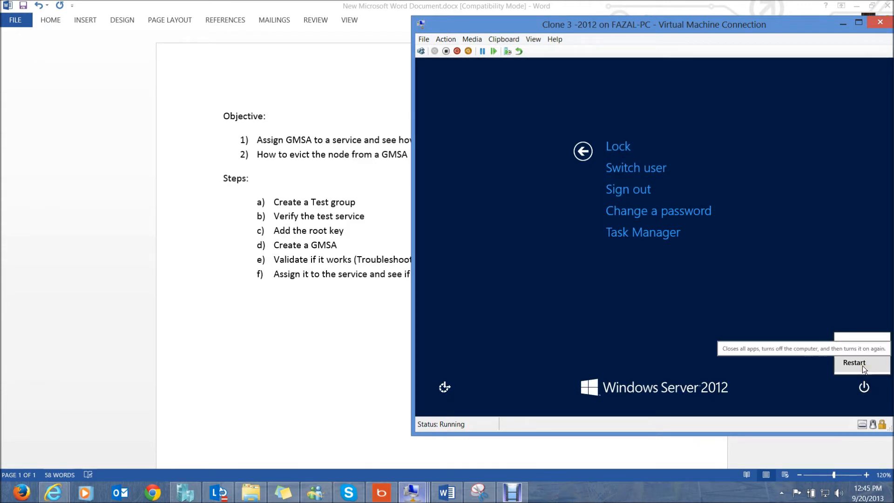
{"action": "left_click", "coordinate": [862, 365]}
{"action": "left_click", "coordinate": [859, 358]}
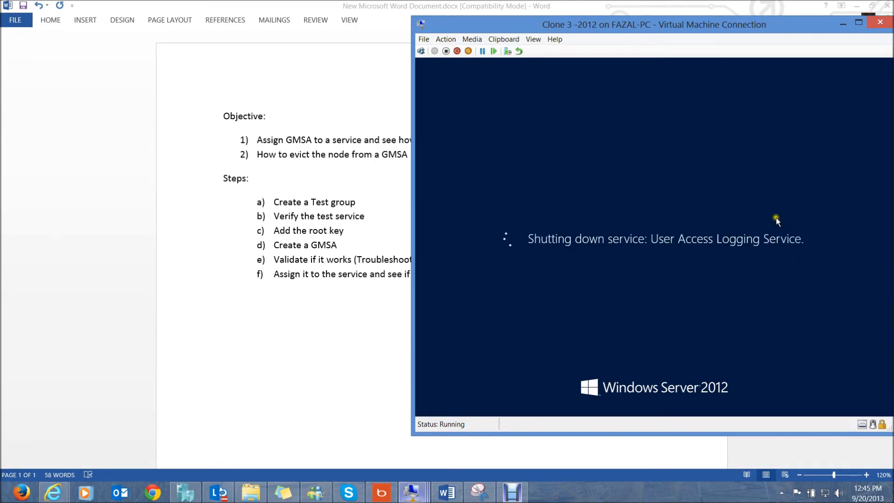
- Pause and resume the Debut screen recording during the reboot, then minimize Debut
{"action": "mouse_move", "coordinate": [438, 498]}
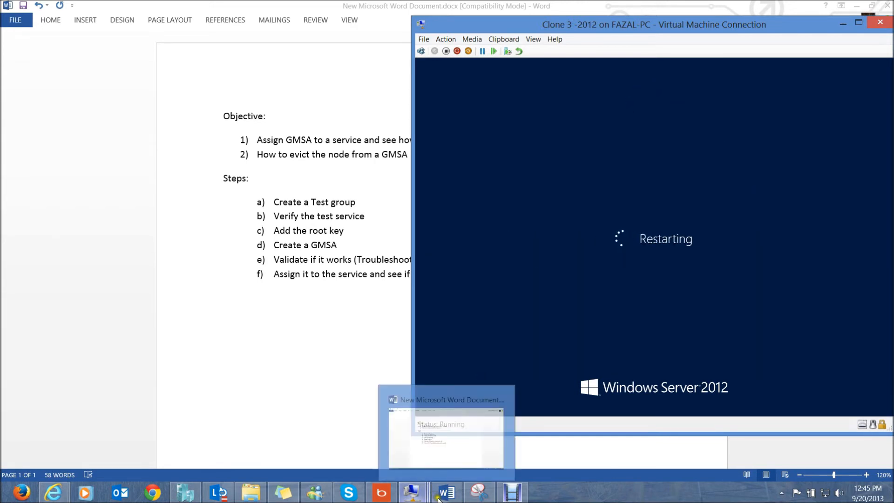
{"action": "mouse_move", "coordinate": [514, 497]}
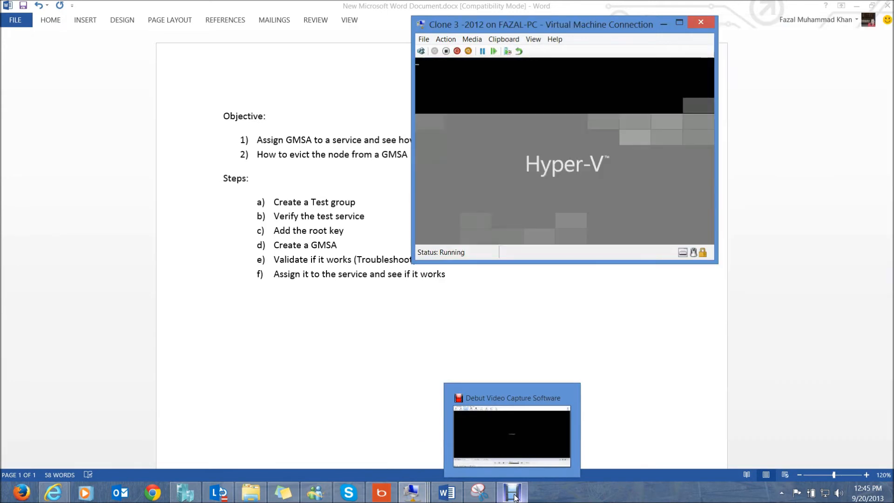
{"action": "left_click", "coordinate": [513, 497]}
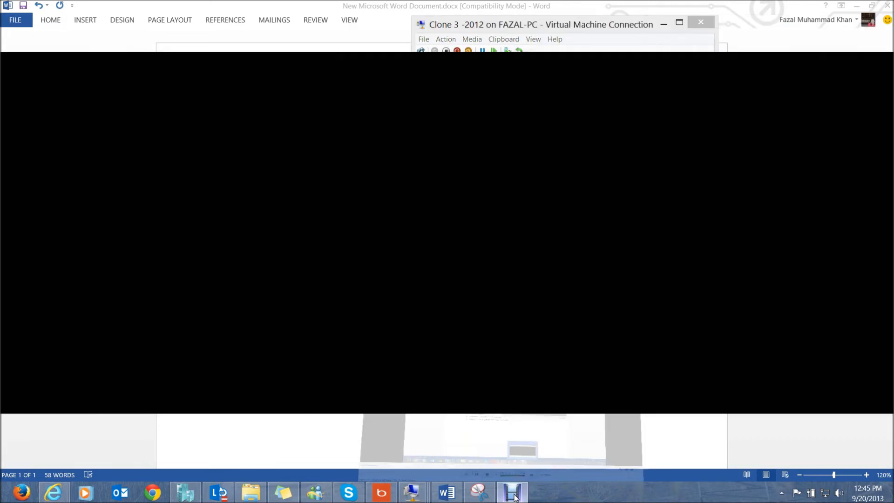
{"action": "left_click", "coordinate": [353, 455]}
{"action": "left_click", "coordinate": [320, 453]}
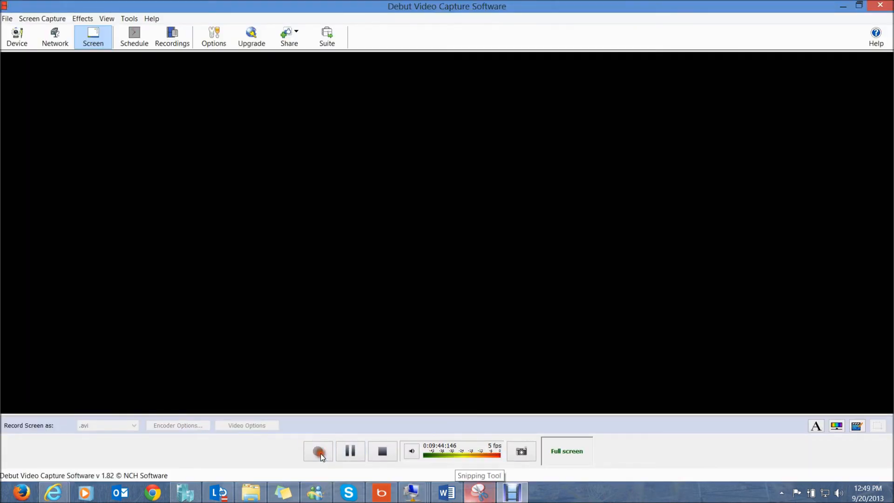
{"action": "left_click", "coordinate": [843, 6]}
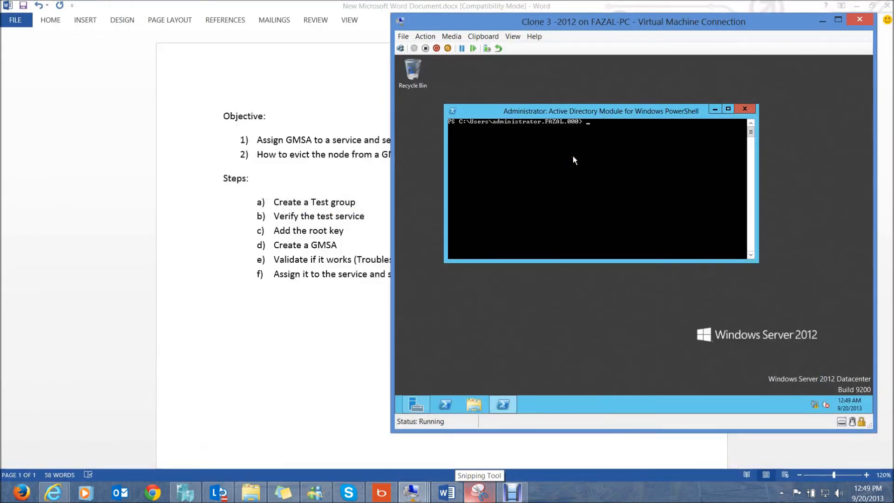
- Run Test-ADServiceAccount gMSAAcct01 on Clone 3, which now returns True
{"action": "left_click_drag", "start_coordinate": [570, 20], "coordinate": [583, 19]}
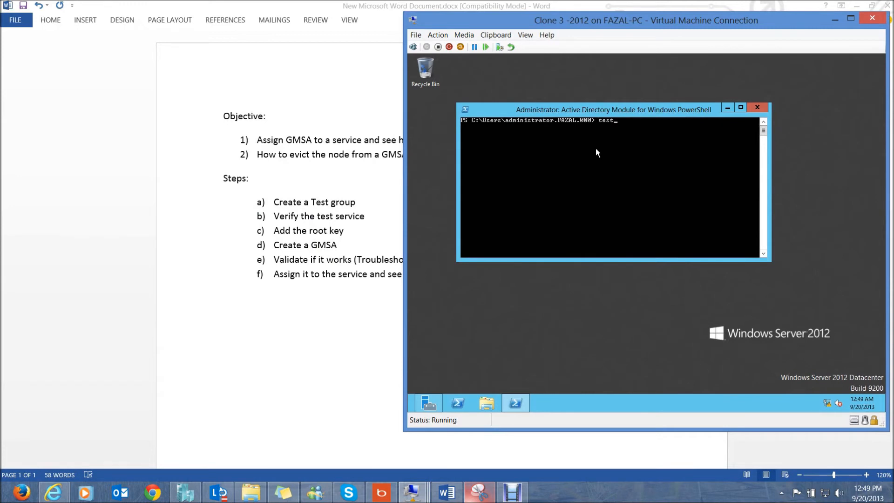
{"action": "type", "text": "dse"}
{"action": "key", "text": "Tab"}
{"action": "type", "text": "gMSAAcct01"}
{"action": "key", "text": "Return"}
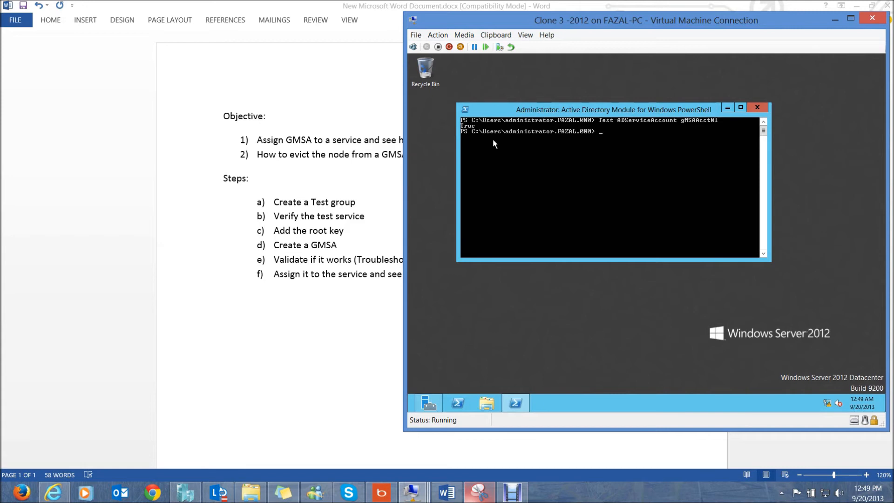
- Launch services.msc and focus the list of services
{"action": "type", "text": "services.msc"}
{"action": "key", "text": "Return"}
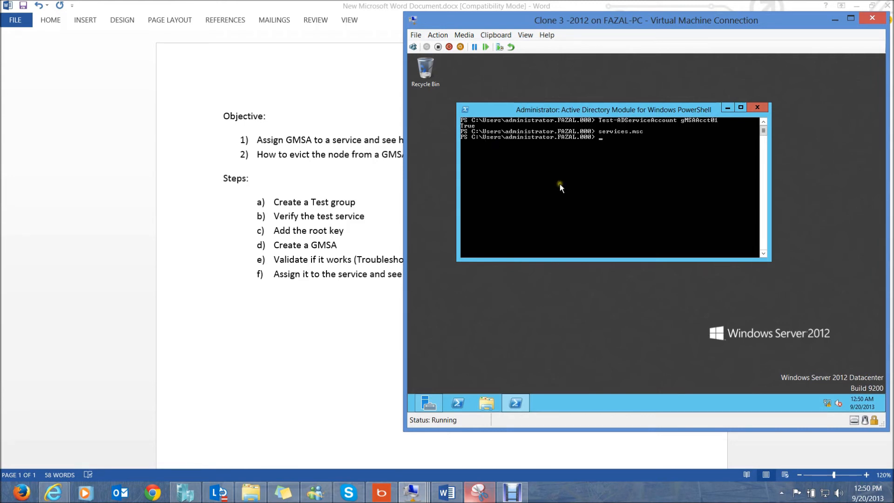
{"action": "left_click", "coordinate": [574, 154]}
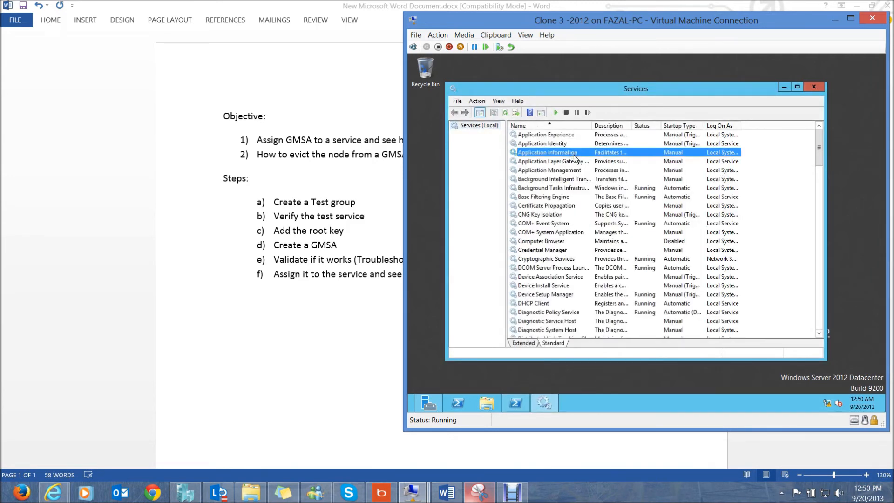
- Set GMSATestService to log on as gMSAAcct01$, found by searching the Entire Directory
{"action": "key", "text": "g"}
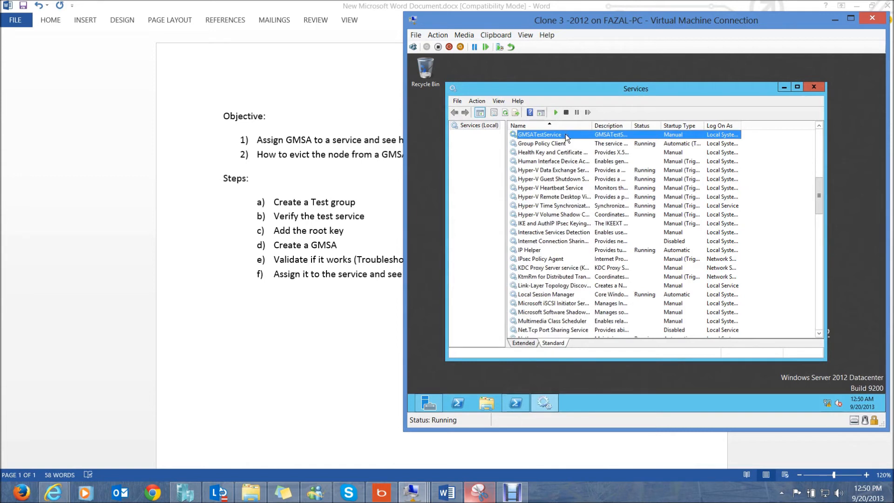
{"action": "double_click", "coordinate": [565, 134]}
{"action": "left_click", "coordinate": [579, 134]}
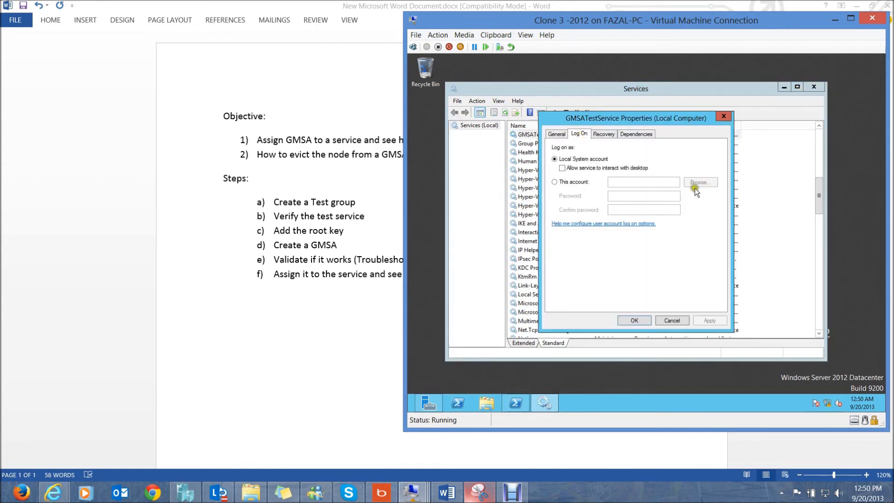
{"action": "left_click", "coordinate": [558, 182]}
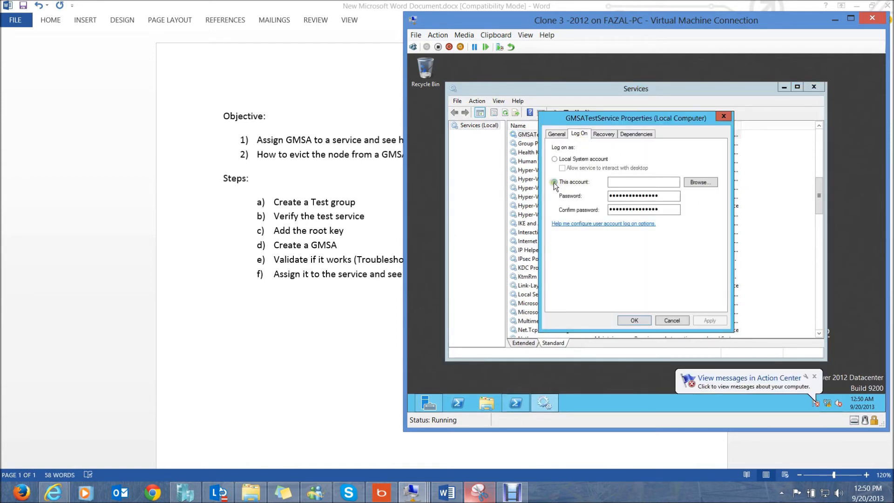
{"action": "left_click", "coordinate": [700, 182]}
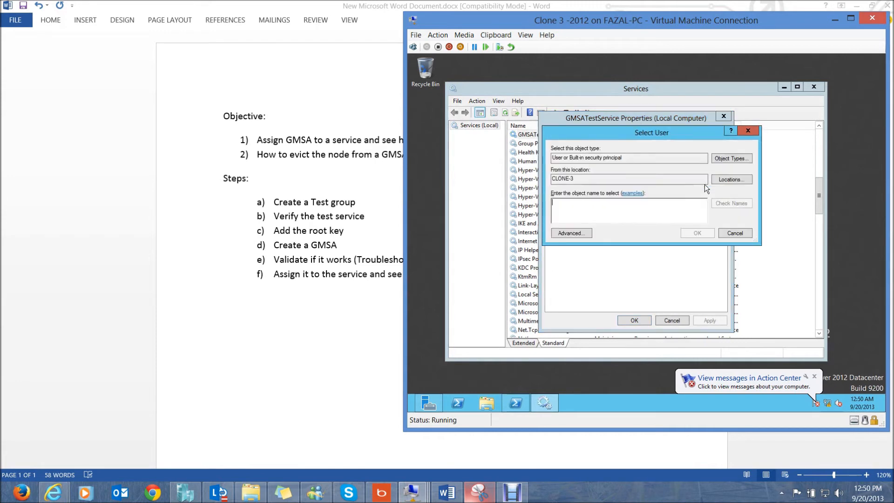
{"action": "left_click", "coordinate": [719, 179]}
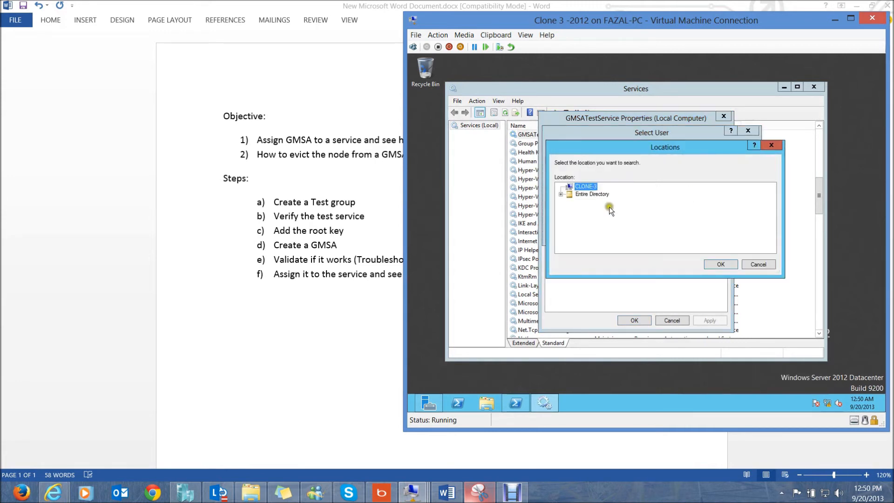
{"action": "left_click", "coordinate": [730, 266]}
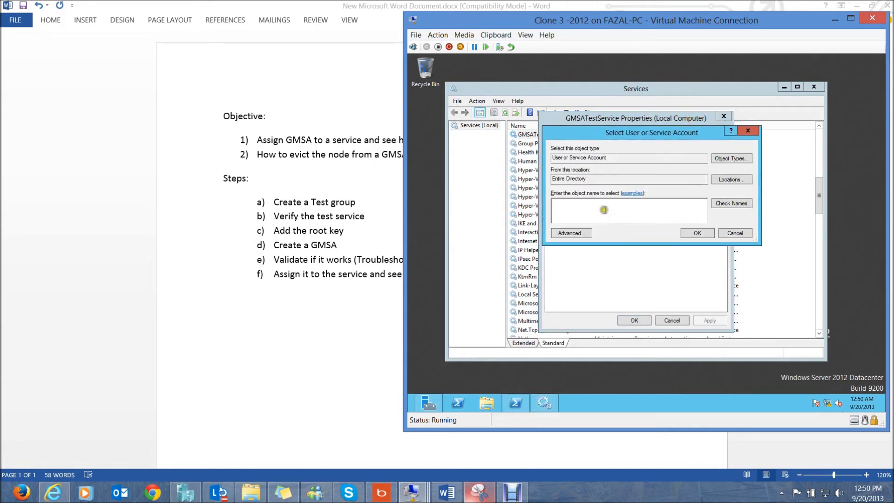
{"action": "type", "text": "ms"}
{"action": "key", "text": "BackSpace"}
{"action": "key", "text": "BackSpace"}
{"action": "type", "text": "gms"}
{"action": "left_click", "coordinate": [726, 204]}
{"action": "left_click", "coordinate": [700, 230]}
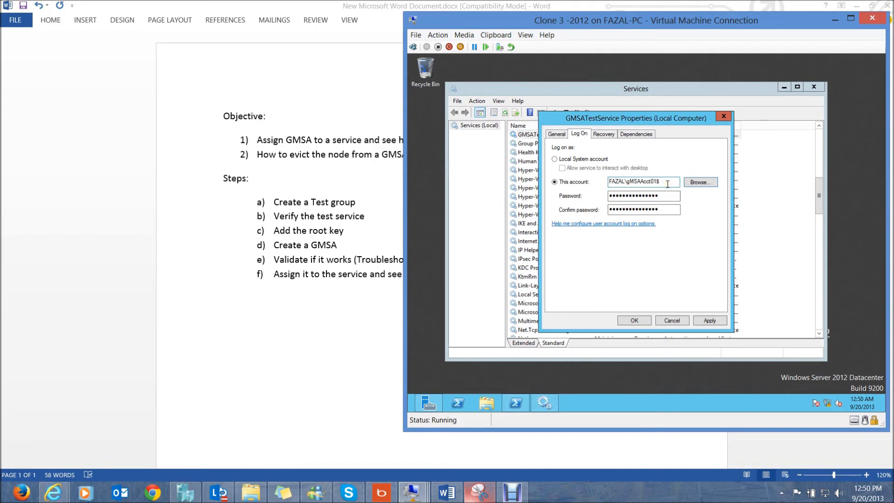
- Clear both password fields and apply, accepting the Log On As A Service grant
{"action": "left_click_drag", "start_coordinate": [672, 210], "coordinate": [559, 214]}
{"action": "key", "text": "BackSpace"}
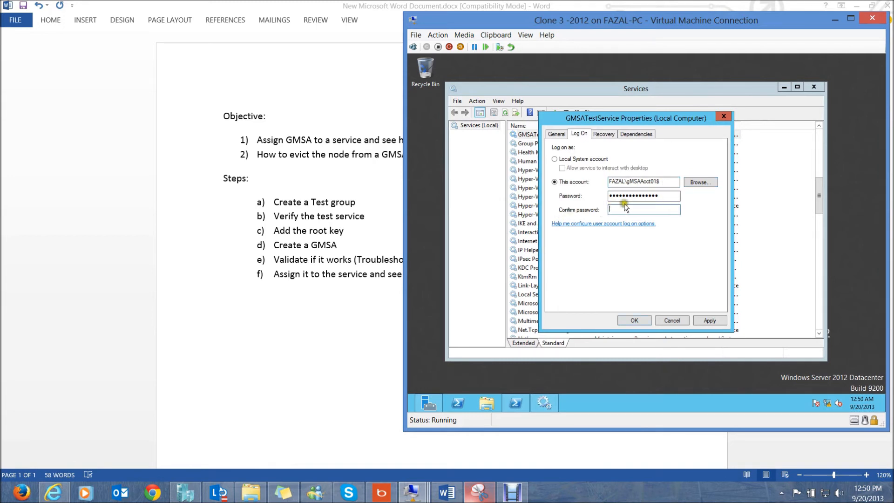
{"action": "left_click_drag", "start_coordinate": [673, 195], "coordinate": [550, 201]}
{"action": "key", "text": "BackSpace"}
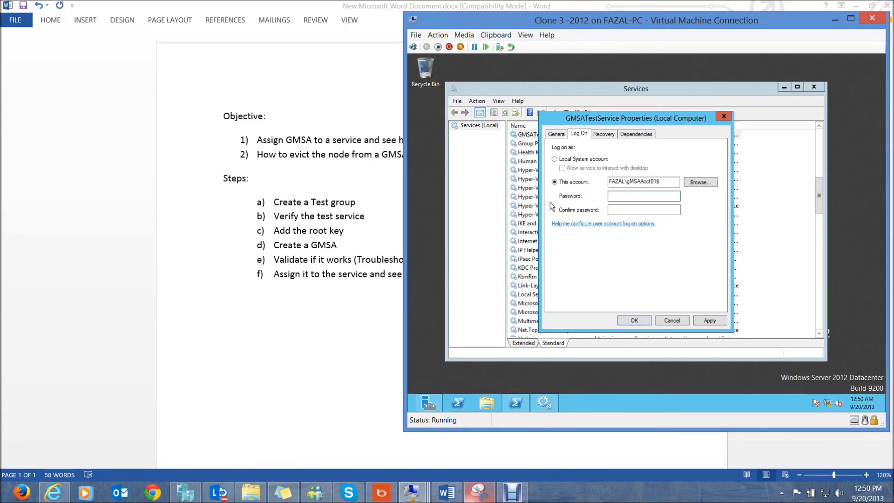
{"action": "left_click", "coordinate": [709, 320]}
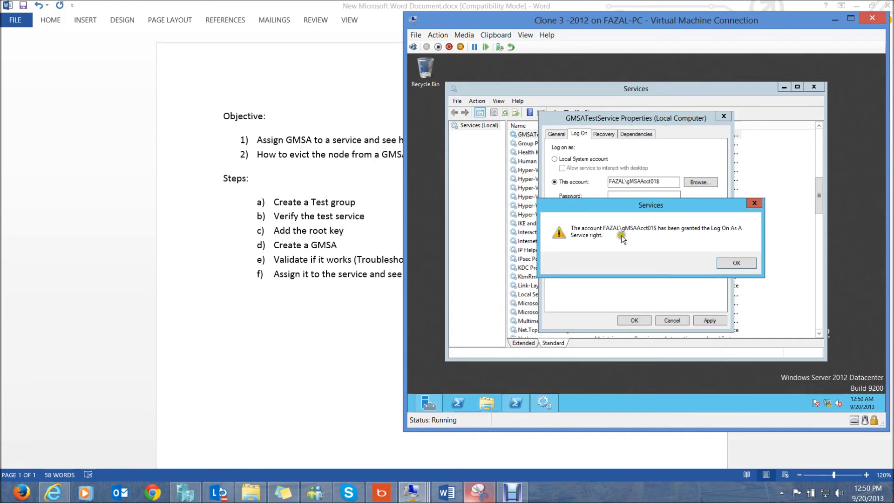
{"action": "left_click", "coordinate": [731, 264]}
{"action": "left_click", "coordinate": [640, 320]}
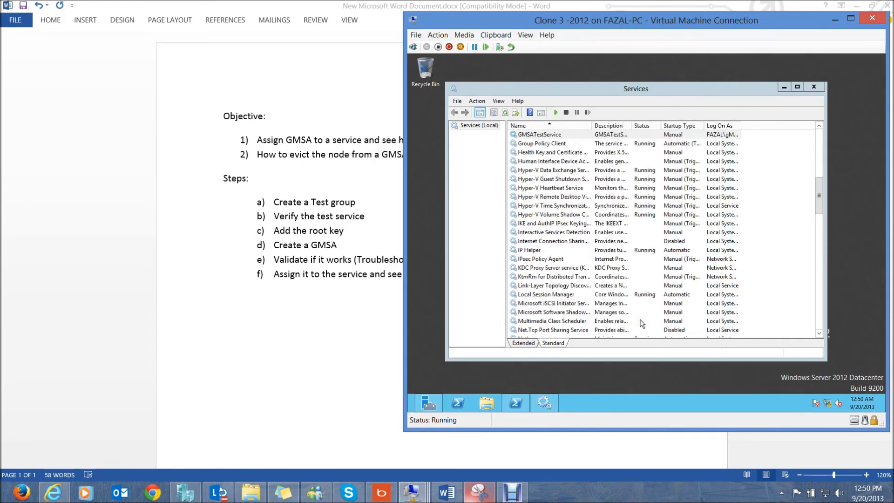
- Bring the Clone1 VM forward and show its serviceShare folder
{"action": "right_click", "coordinate": [553, 134]}
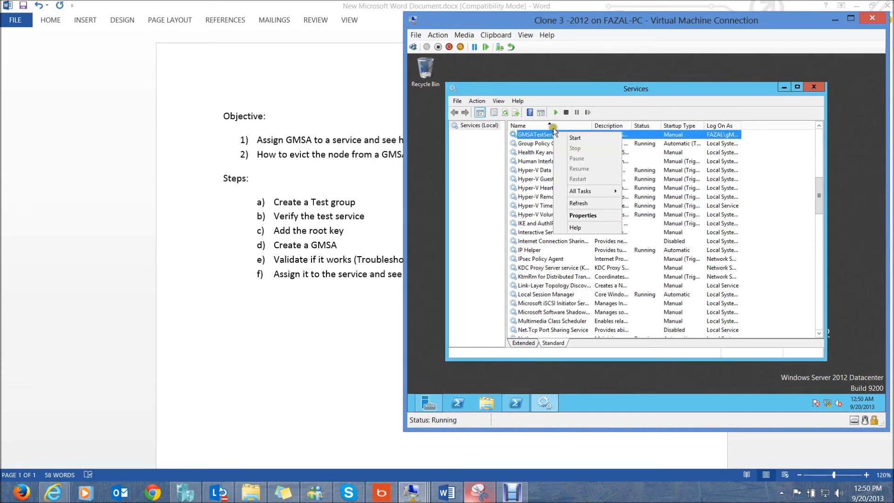
{"action": "left_click", "coordinate": [567, 93]}
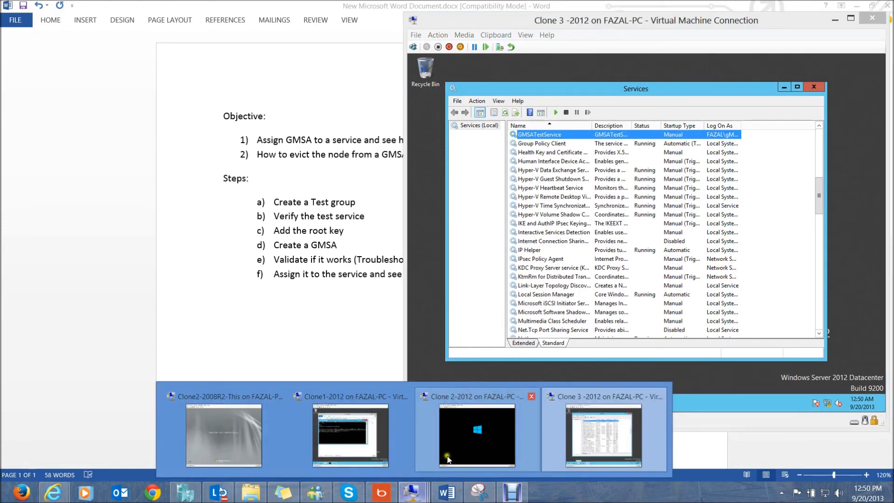
{"action": "left_click", "coordinate": [342, 433]}
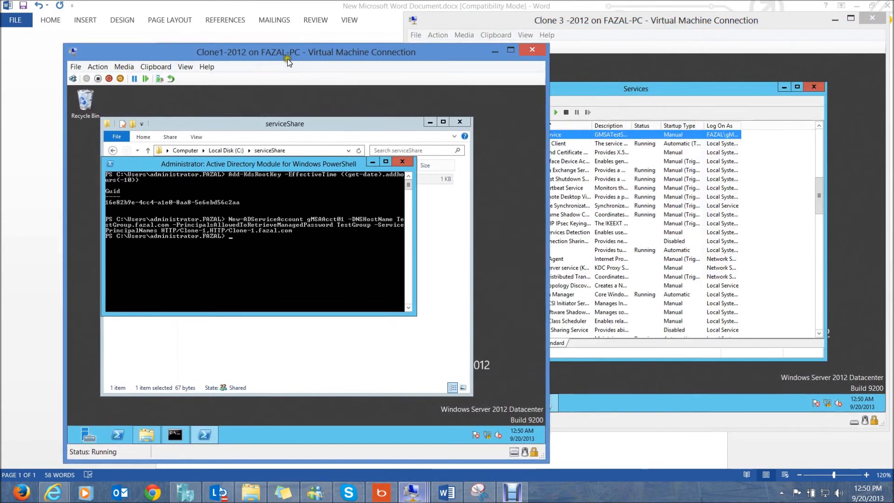
{"action": "left_click_drag", "start_coordinate": [286, 59], "coordinate": [209, 20]}
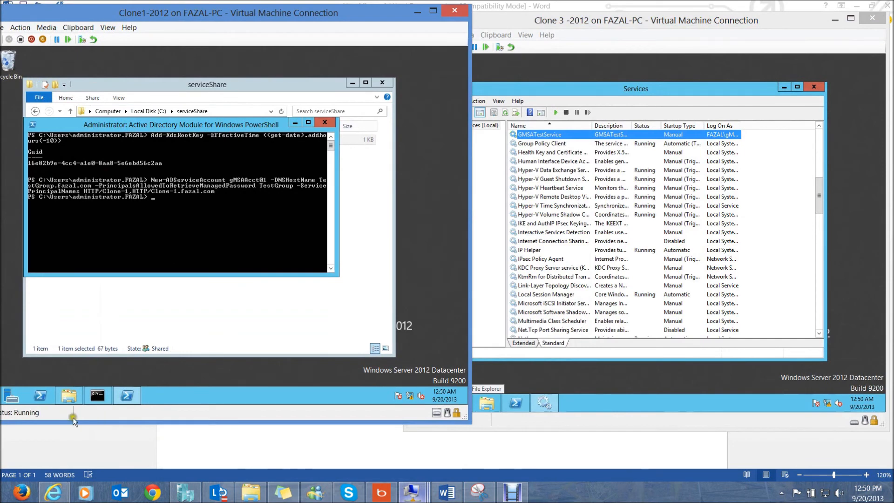
{"action": "left_click", "coordinate": [69, 395]}
- Start GMSATestService on Clone 3 and open the new log file in serviceShare
{"action": "right_click", "coordinate": [546, 133]}
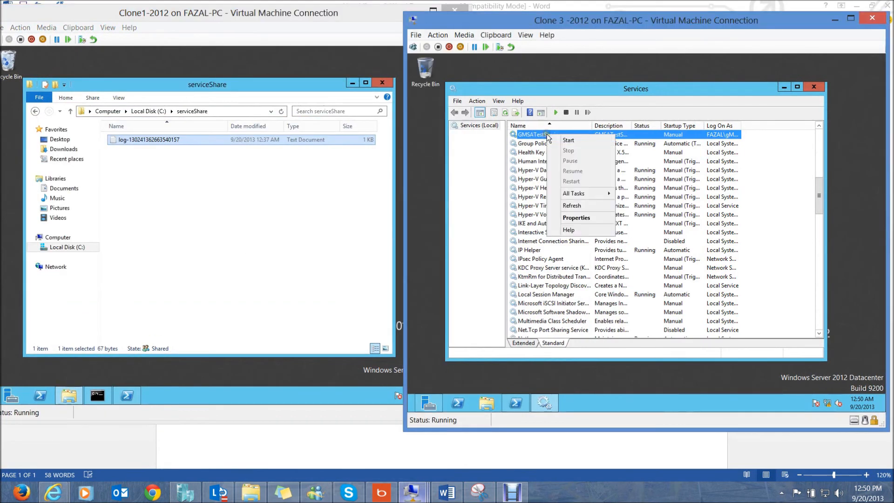
{"action": "left_click", "coordinate": [560, 138]}
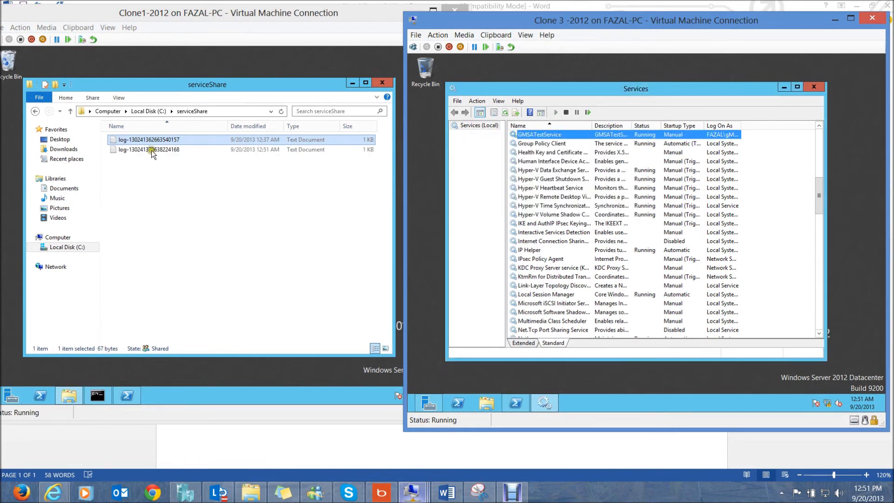
{"action": "double_click", "coordinate": [151, 150]}
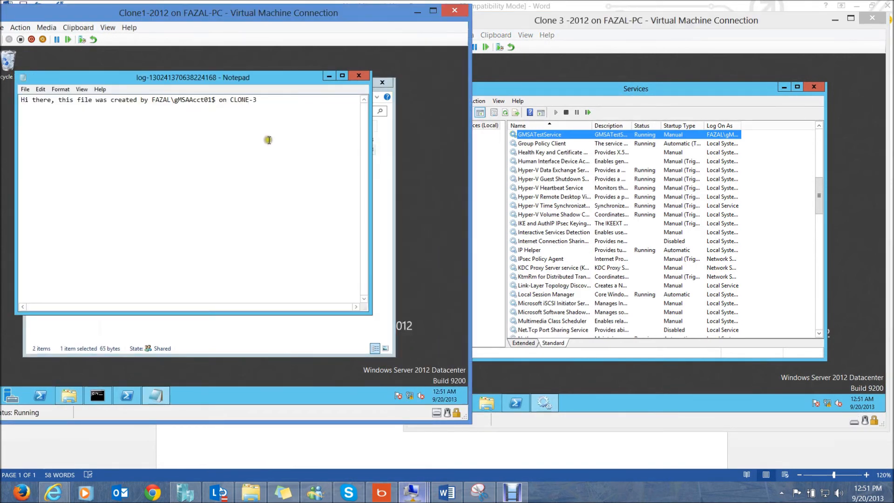
{"action": "left_click_drag", "start_coordinate": [257, 100], "coordinate": [13, 98]}
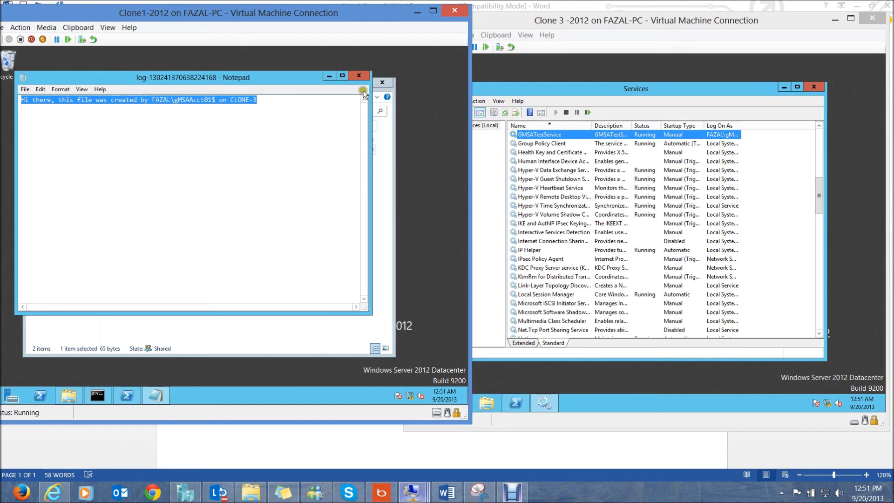
{"action": "left_click", "coordinate": [359, 76]}
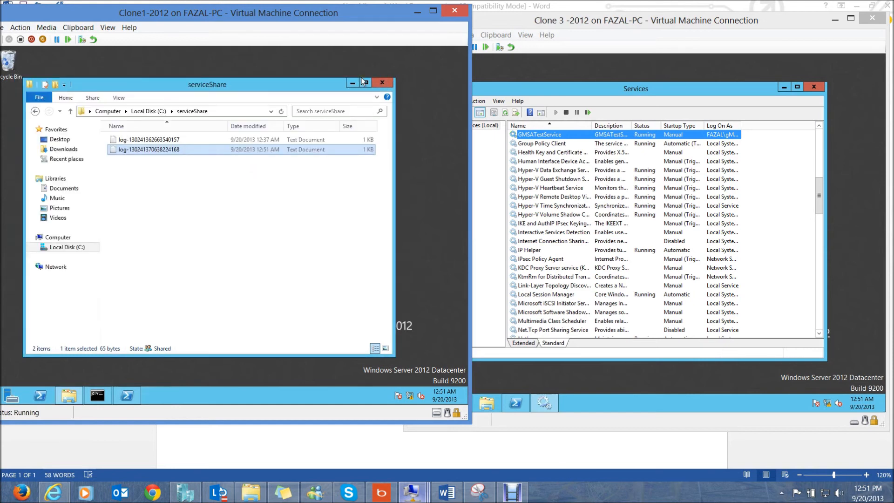
{"action": "left_click", "coordinate": [665, 31]}
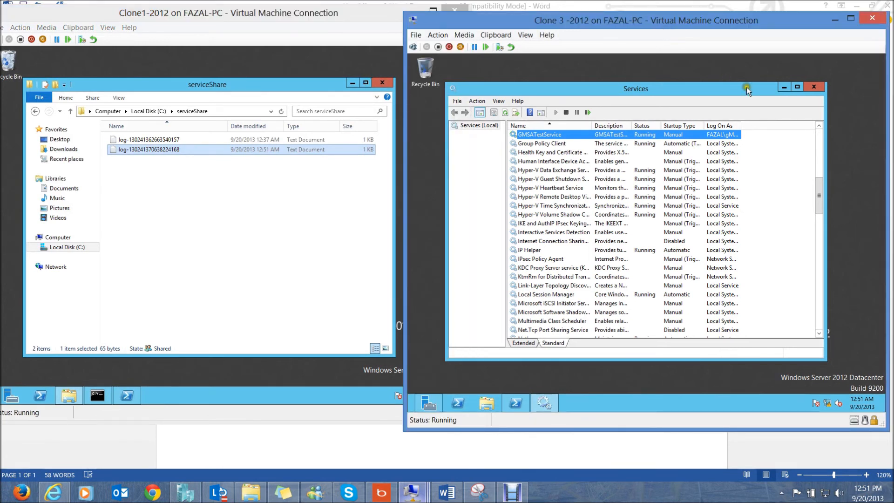
- Close Services and run Uninstall-ADServiceAccount -Identity gMSAAcct01 in PowerShell
{"action": "left_click", "coordinate": [812, 87]}
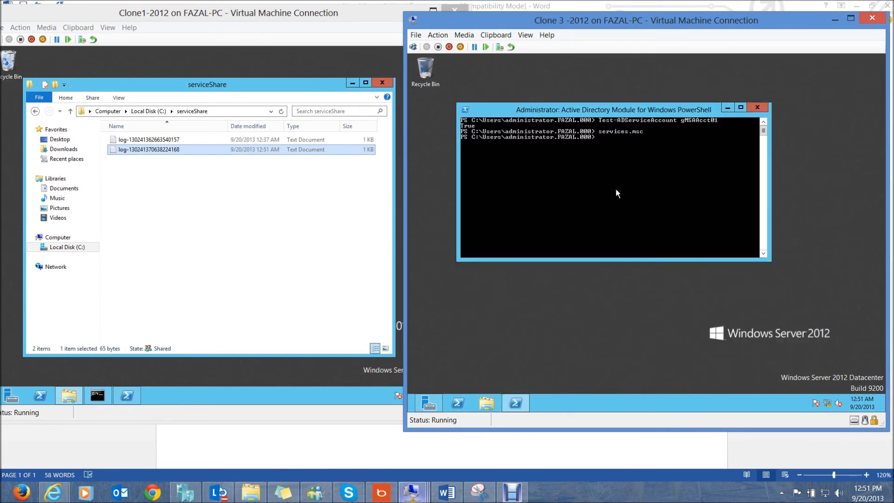
{"action": "type", "text": "uni"}
{"action": "key", "text": "Tab"}
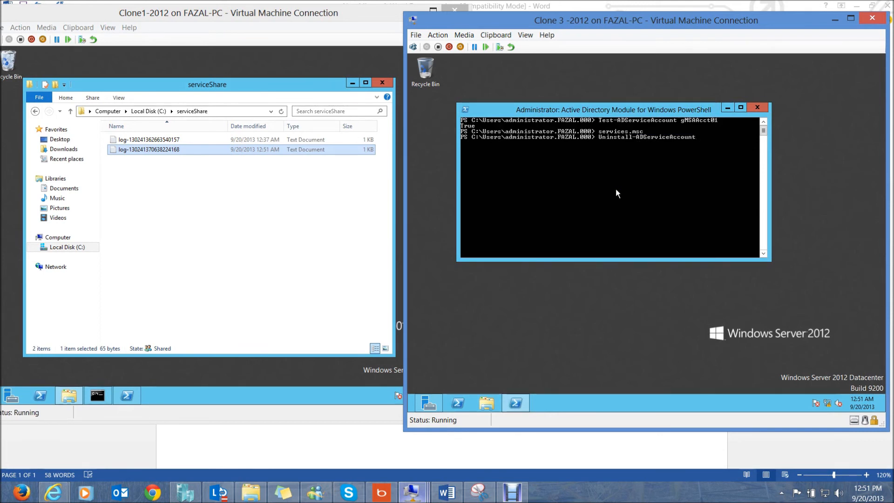
{"action": "type", "text": "-Identity"}
{"action": "type", "text": "gMS"}
{"action": "type", "text": "AAcct01"}
{"action": "key", "text": "Return"}
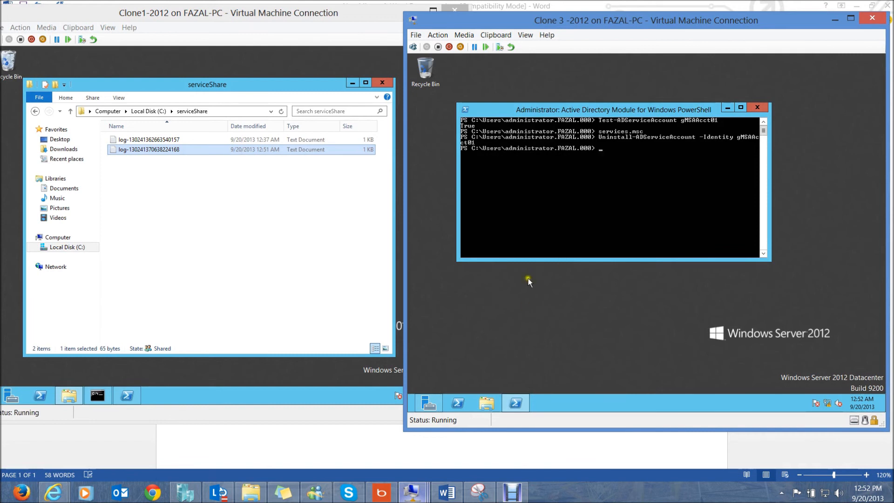
- On Clone1, launch Active Directory Users and Computers via a dsa search
{"action": "left_click", "coordinate": [199, 359]}
{"action": "key", "text": "super"}
{"action": "type", "text": "dsa"}
{"action": "left_click", "coordinate": [89, 151]}
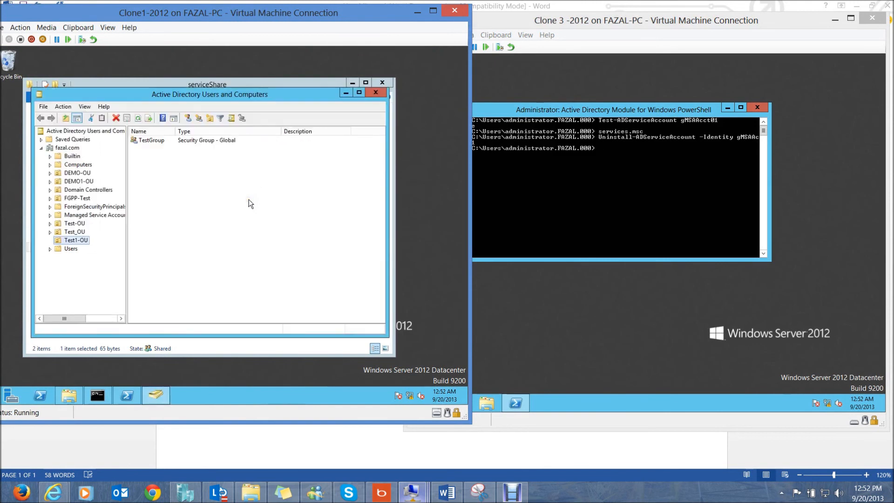
- Remove CLONE-3 from TestGroup's Members list and save with OK
{"action": "double_click", "coordinate": [158, 140]}
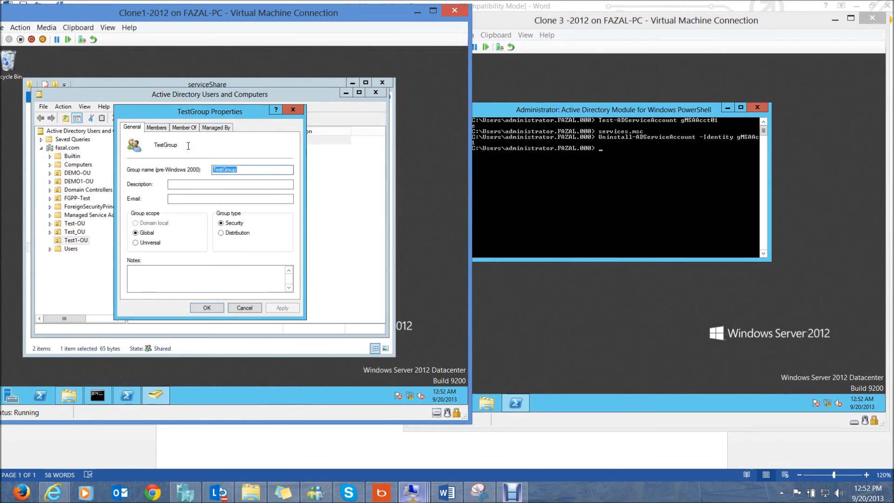
{"action": "left_click", "coordinate": [163, 128]}
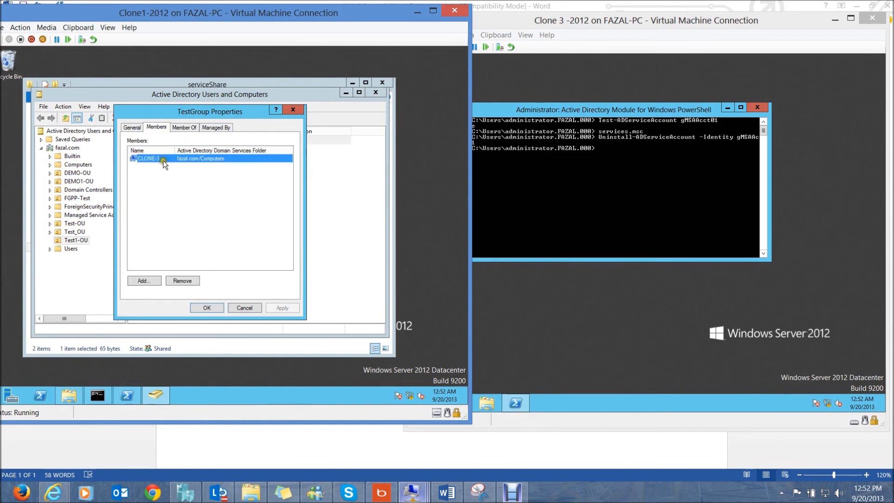
{"action": "left_click", "coordinate": [183, 279]}
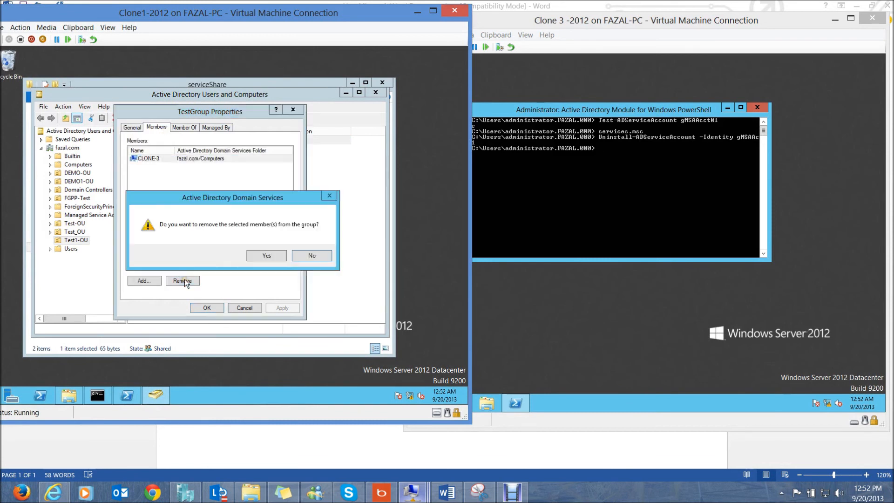
{"action": "left_click", "coordinate": [269, 256]}
{"action": "left_click", "coordinate": [206, 307]}
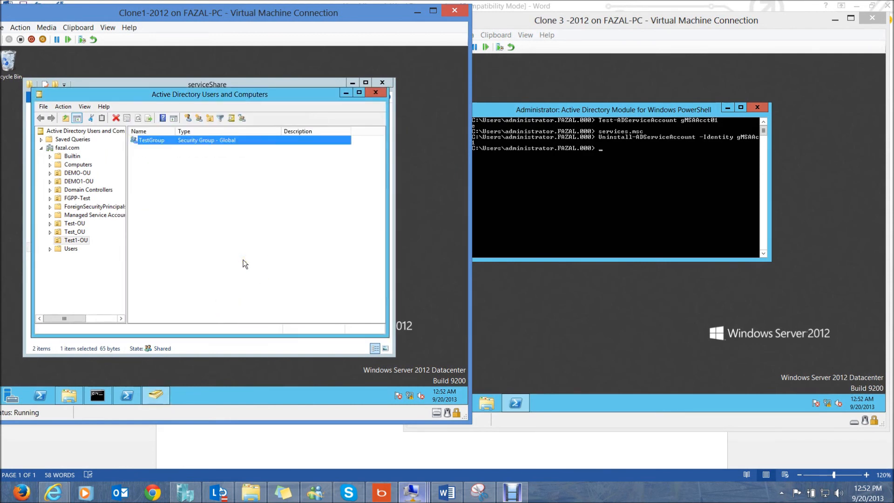
{"action": "left_click", "coordinate": [475, 158]}
- Shut down Clone 3 from its Ctrl+Alt+Del screen with the Other (Unplanned) reason
{"action": "left_click", "coordinate": [684, 28]}
{"action": "left_click", "coordinate": [540, 236]}
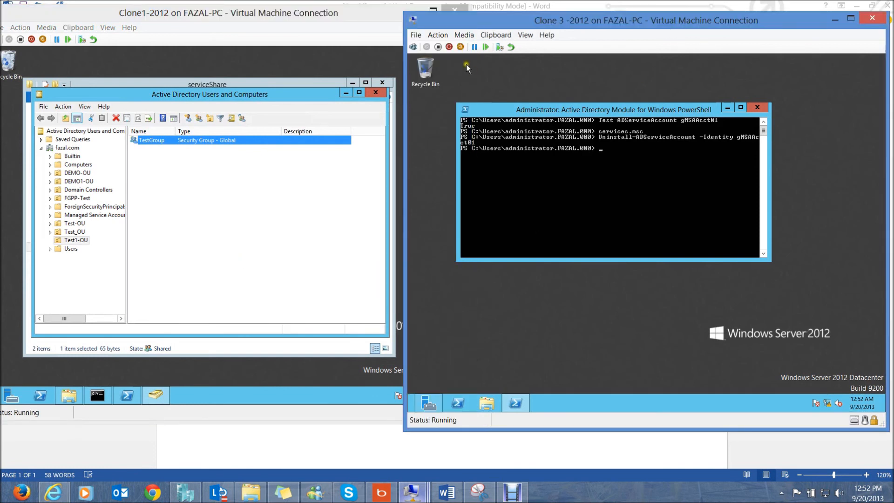
{"action": "left_click", "coordinate": [418, 49]}
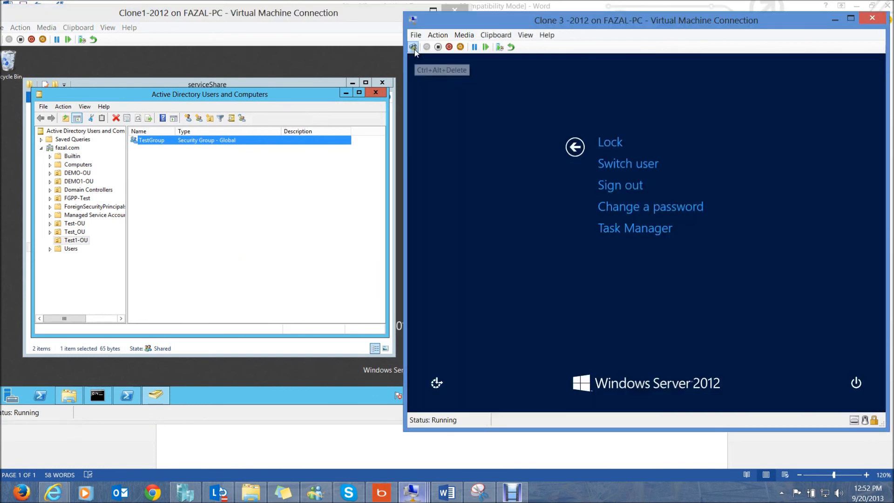
{"action": "left_click", "coordinate": [858, 381]}
{"action": "left_click", "coordinate": [852, 340]}
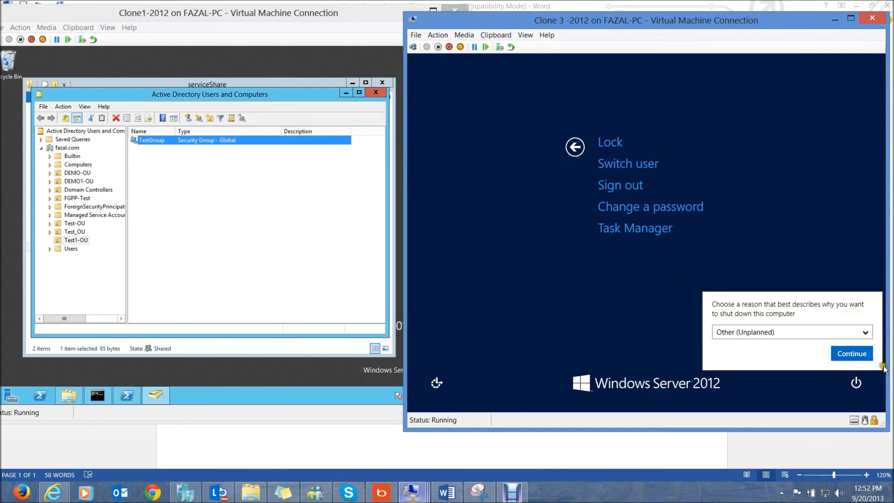
{"action": "left_click", "coordinate": [859, 354]}
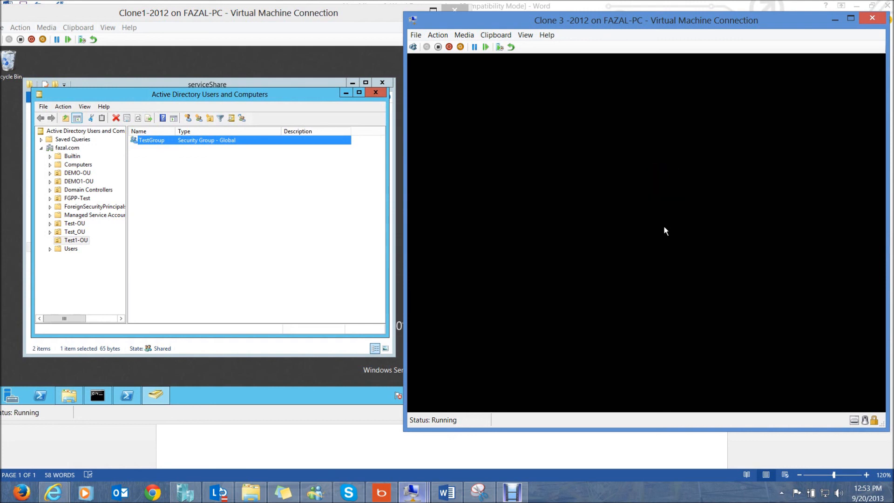
{"action": "left_click", "coordinate": [521, 495]}
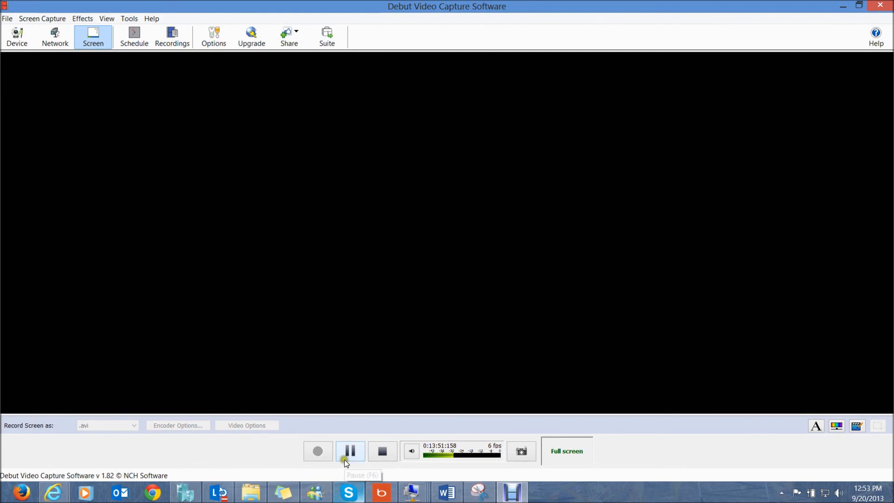
{"action": "left_click", "coordinate": [345, 454]}
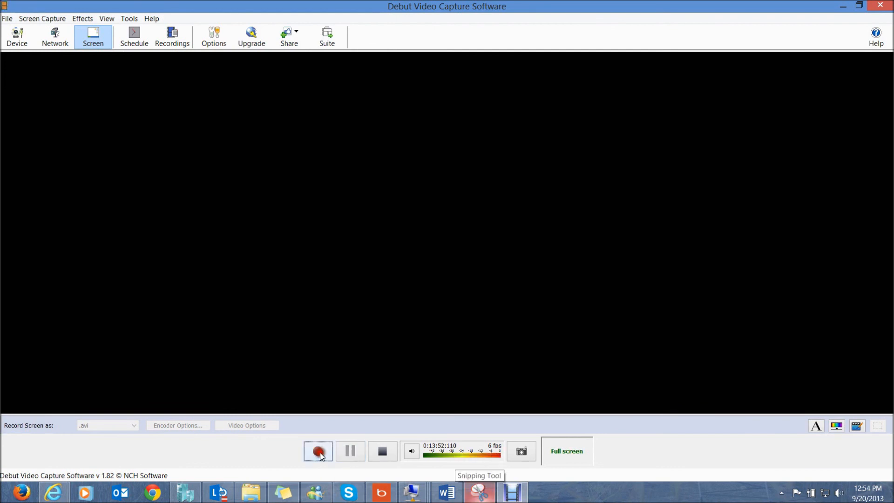
{"action": "left_click", "coordinate": [318, 451]}
{"action": "left_click", "coordinate": [509, 491]}
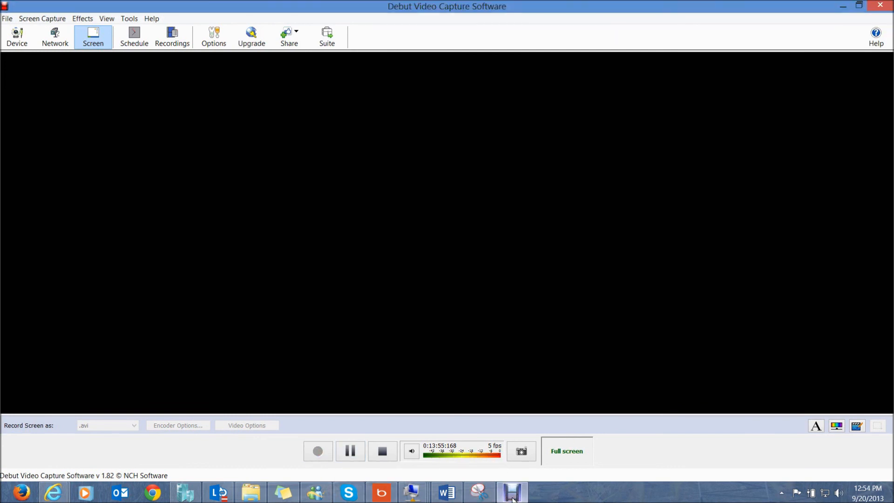
{"action": "left_click", "coordinate": [512, 494]}
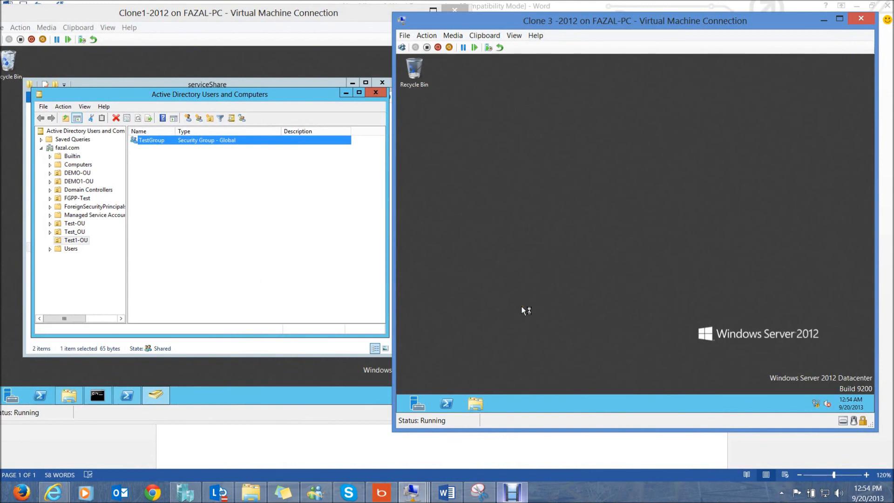
- Search Start for 'power' and run Active Directory Module for Windows PowerShell as administrator
{"action": "key", "text": "super"}
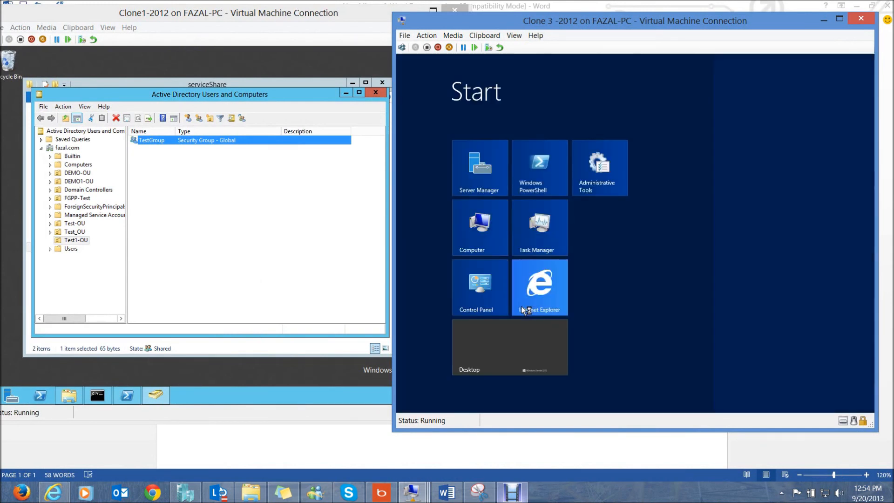
{"action": "type", "text": "power"}
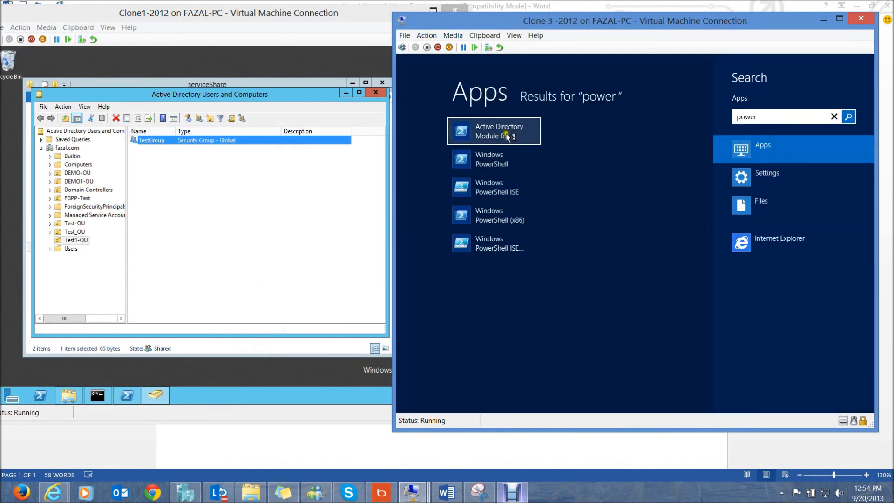
{"action": "left_click", "coordinate": [507, 136]}
{"action": "right_click", "coordinate": [506, 134]}
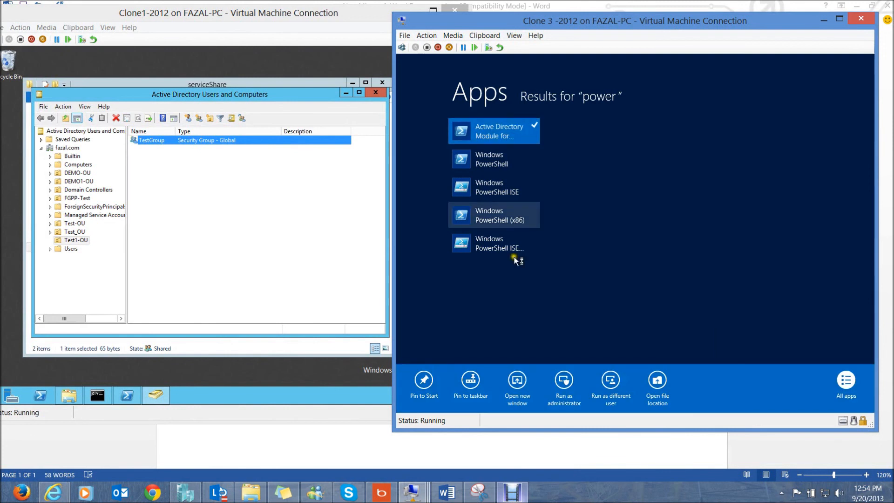
{"action": "left_click", "coordinate": [564, 383]}
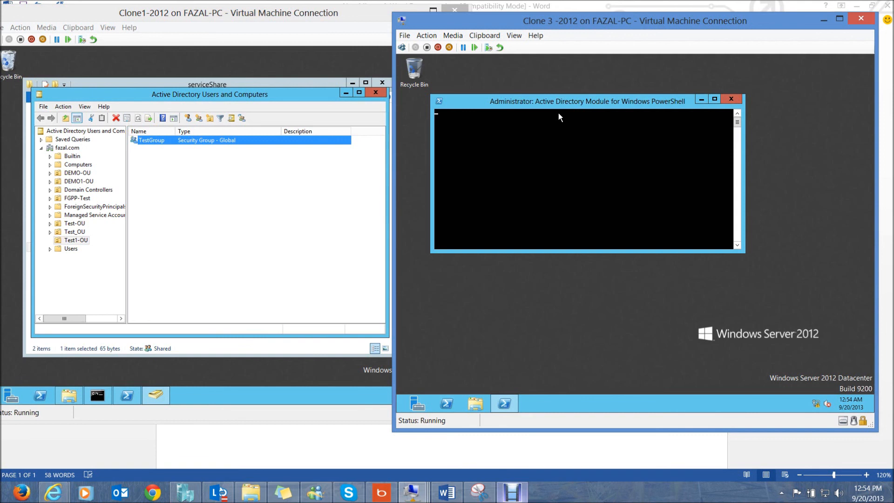
- Reposition the PowerShell window and enter 'Test-ADServiceAccount gmSAAcct01' on a fresh prompt, not yet run
{"action": "left_click_drag", "start_coordinate": [569, 101], "coordinate": [560, 115]}
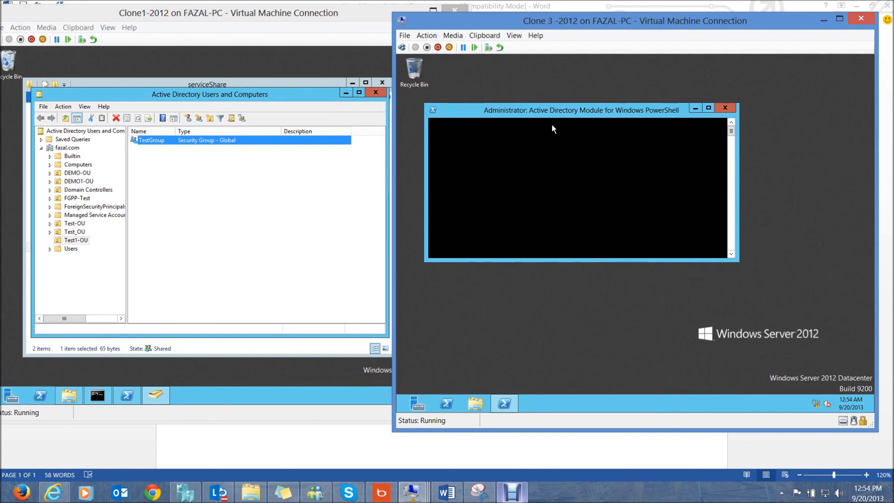
{"action": "mouse_move", "coordinate": [551, 115]}
{"action": "left_mouse_down"}
{"action": "mouse_move", "coordinate": [543, 114]}
{"action": "mouse_move", "coordinate": [559, 115]}
{"action": "left_mouse_up"}
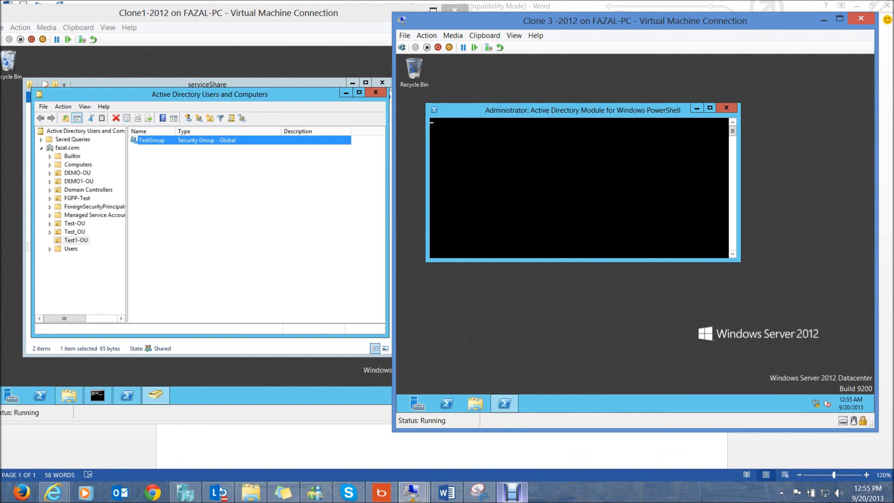
{"action": "left_click_drag", "start_coordinate": [552, 110], "coordinate": [557, 116]}
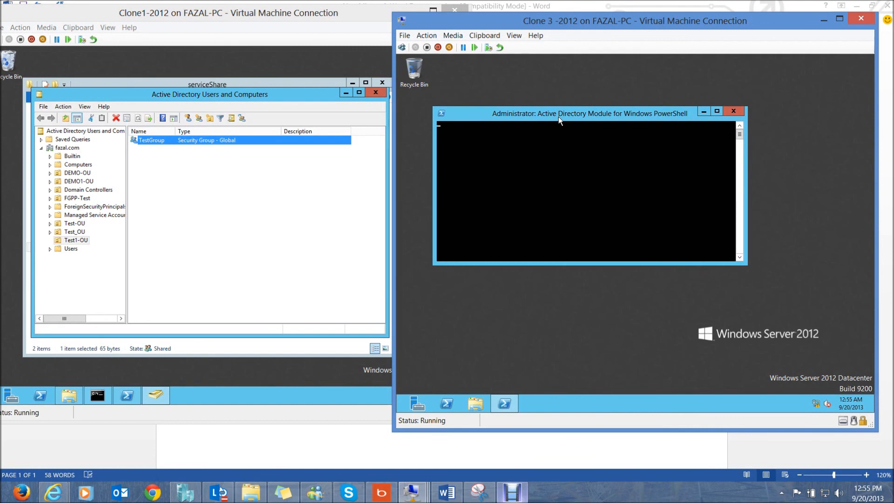
{"action": "key", "text": "Return"}
{"action": "type", "text": "test"}
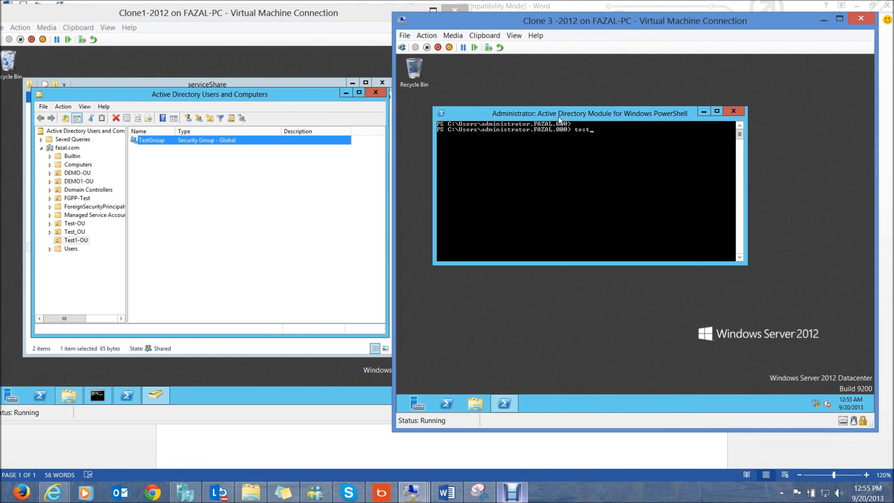
{"action": "type", "text": "-adser"}
{"action": "key", "text": "Tab"}
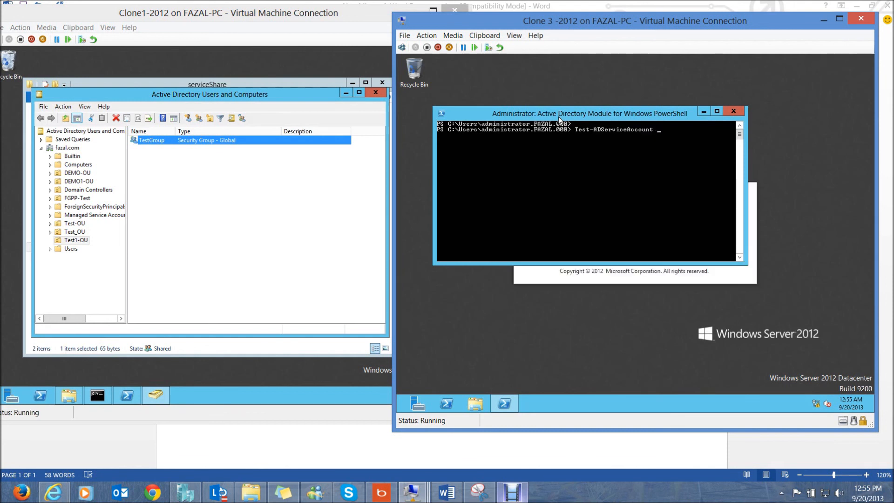
{"action": "type", "text": "gmSAAcct01"}
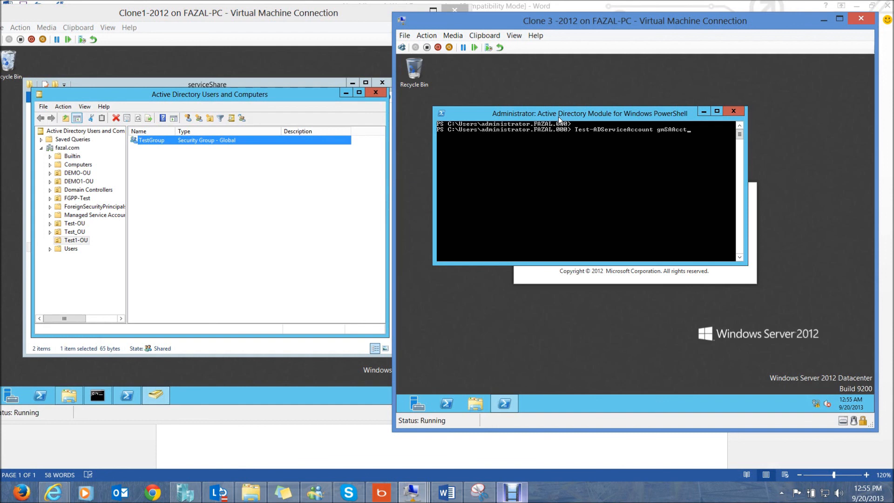